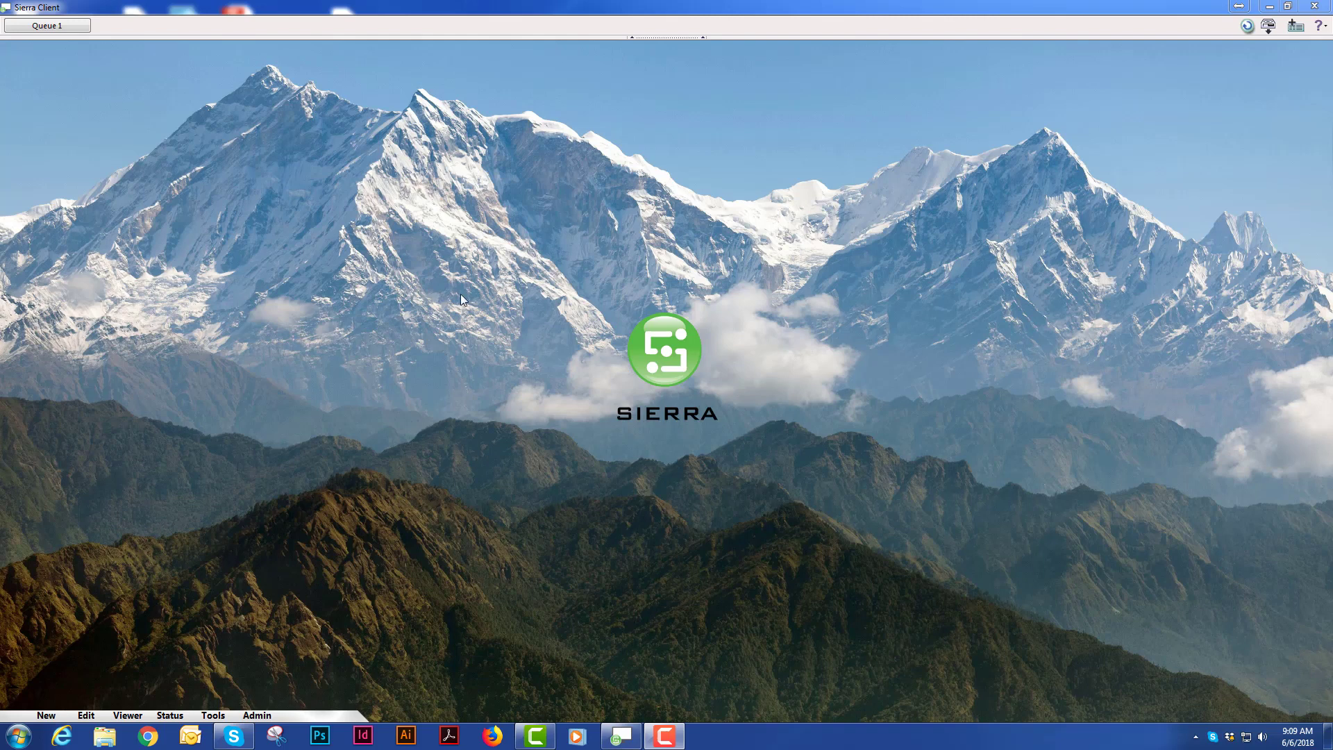
- Launch Calibration Manager from the Xitron Client Tool Set folder in the Start menu
click(19, 736)
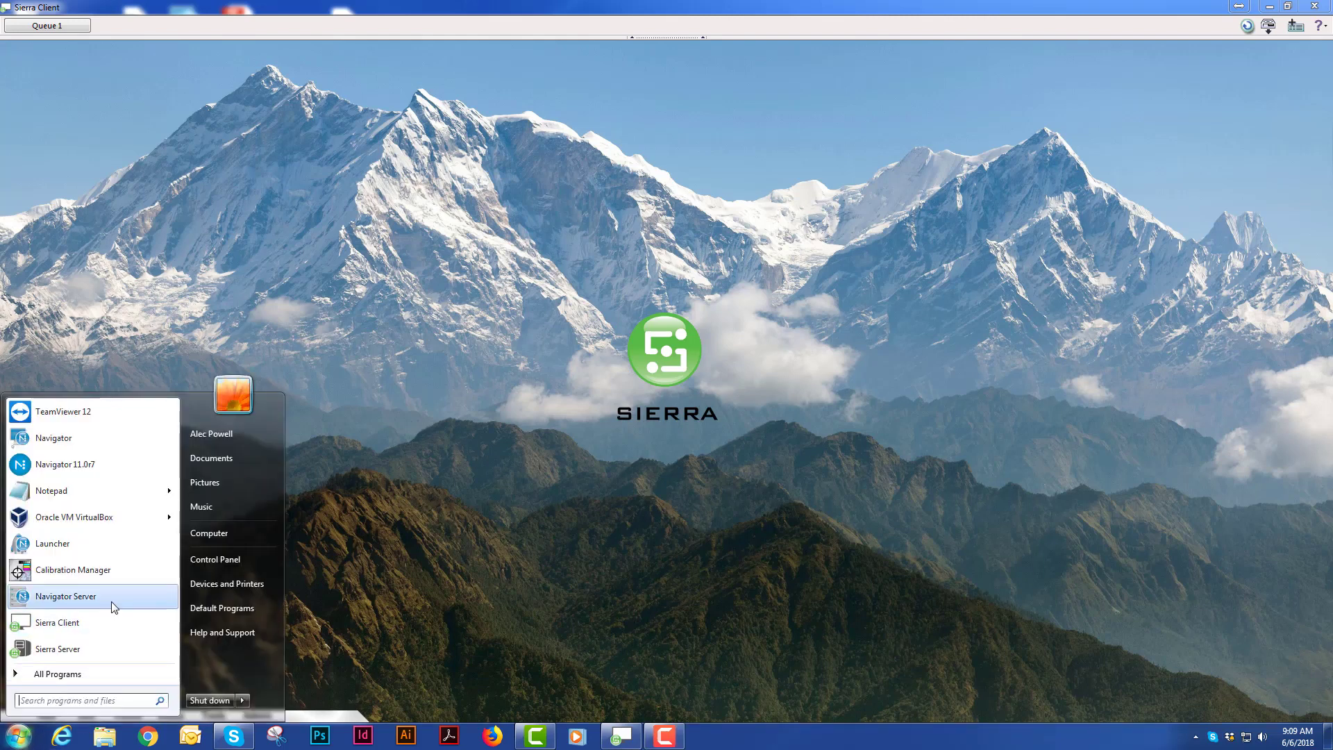
click(65, 677)
scroll(61, 649, down, 3)
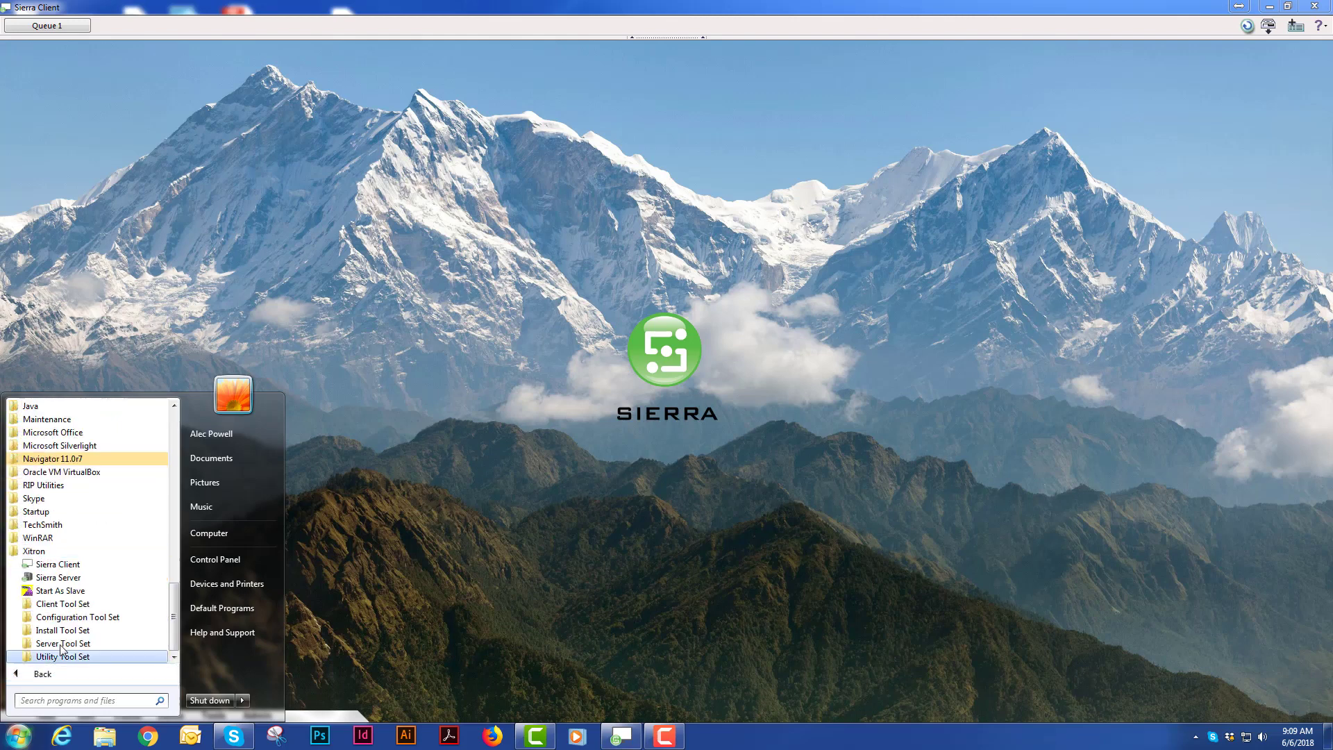
click(76, 604)
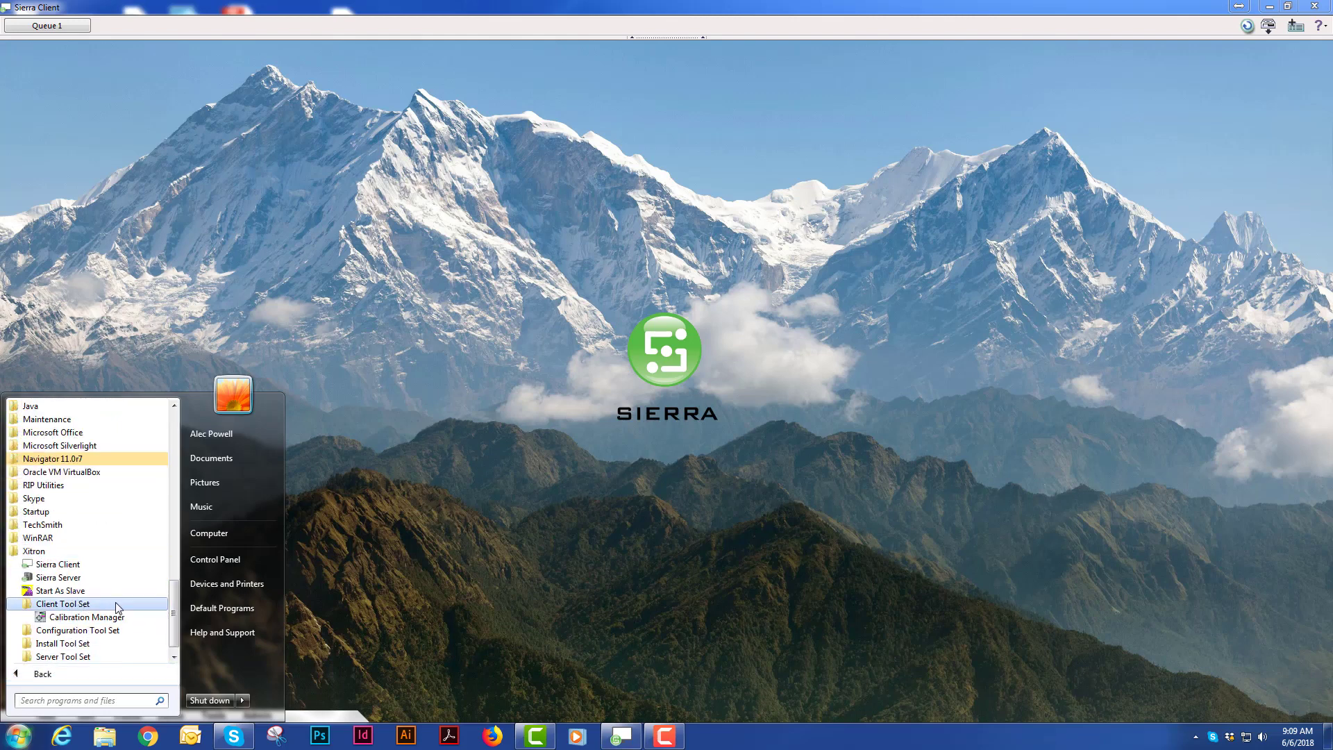
click(82, 617)
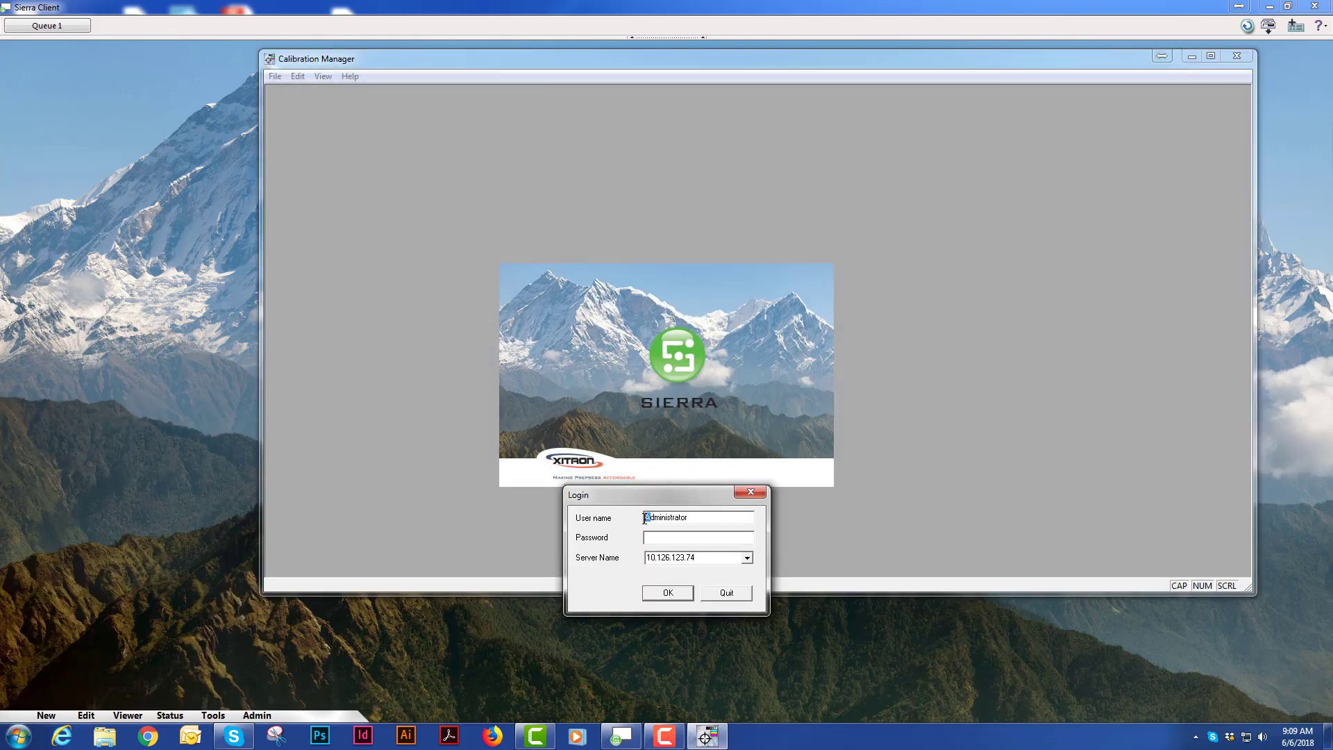
- Log in to Sierra server 10.126.123.74 as administrator with the account password
double_click(714, 518)
click(646, 539)
key(ctrl+v)
click(672, 596)
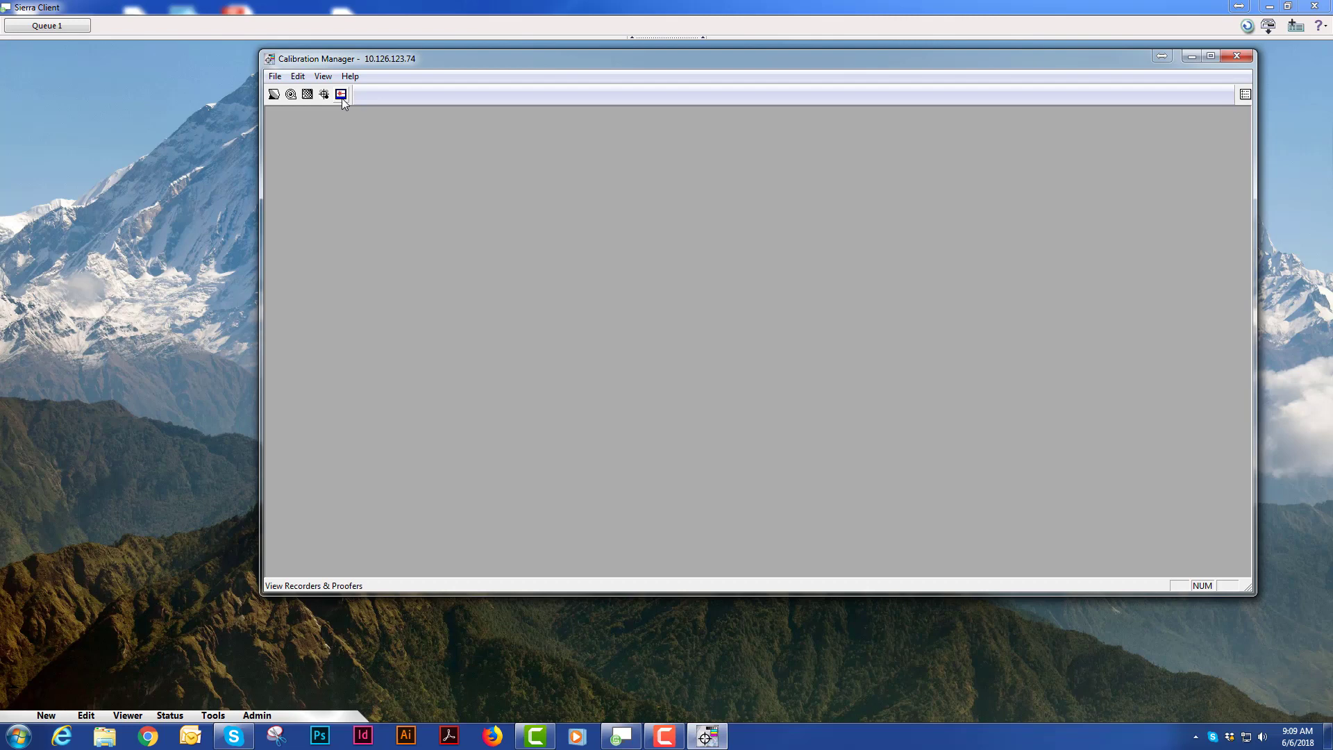
- Open calibration for TIFF Export's TiffExport Default MediaType from Recorders & Proofers
click(341, 95)
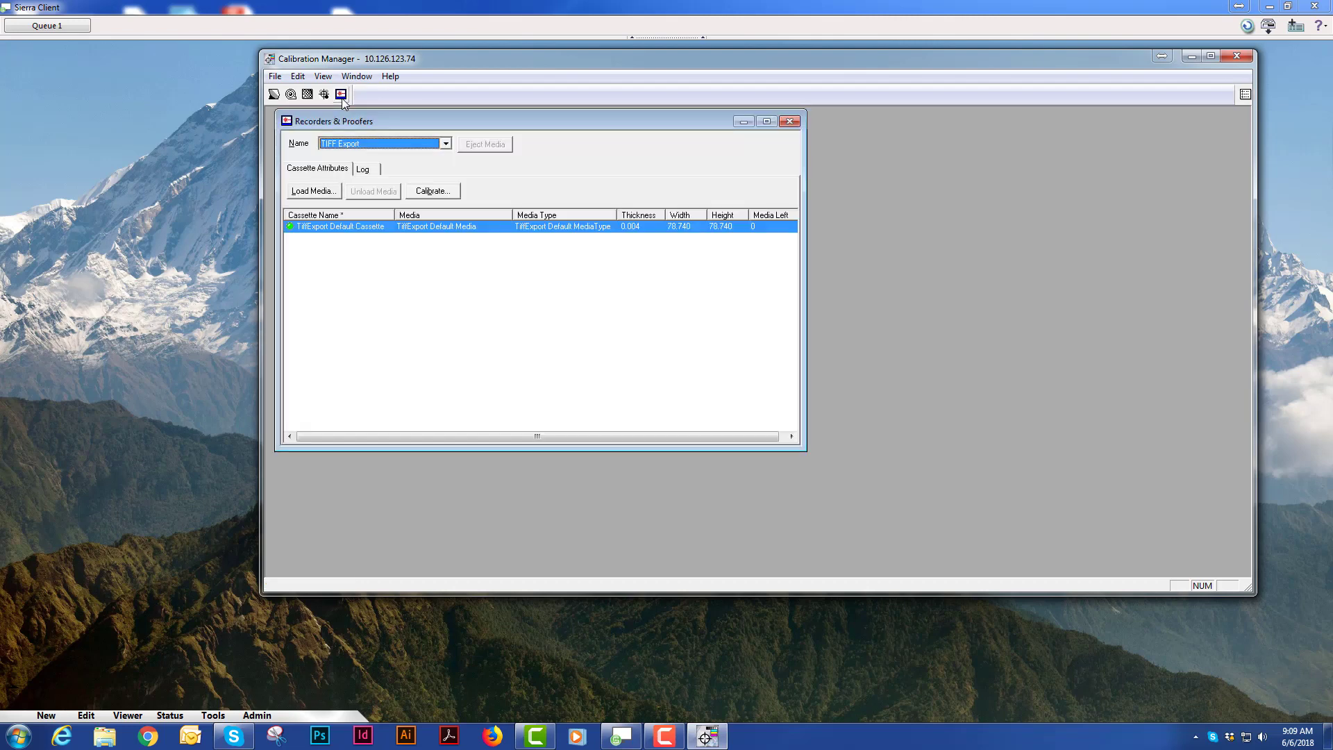
click(446, 146)
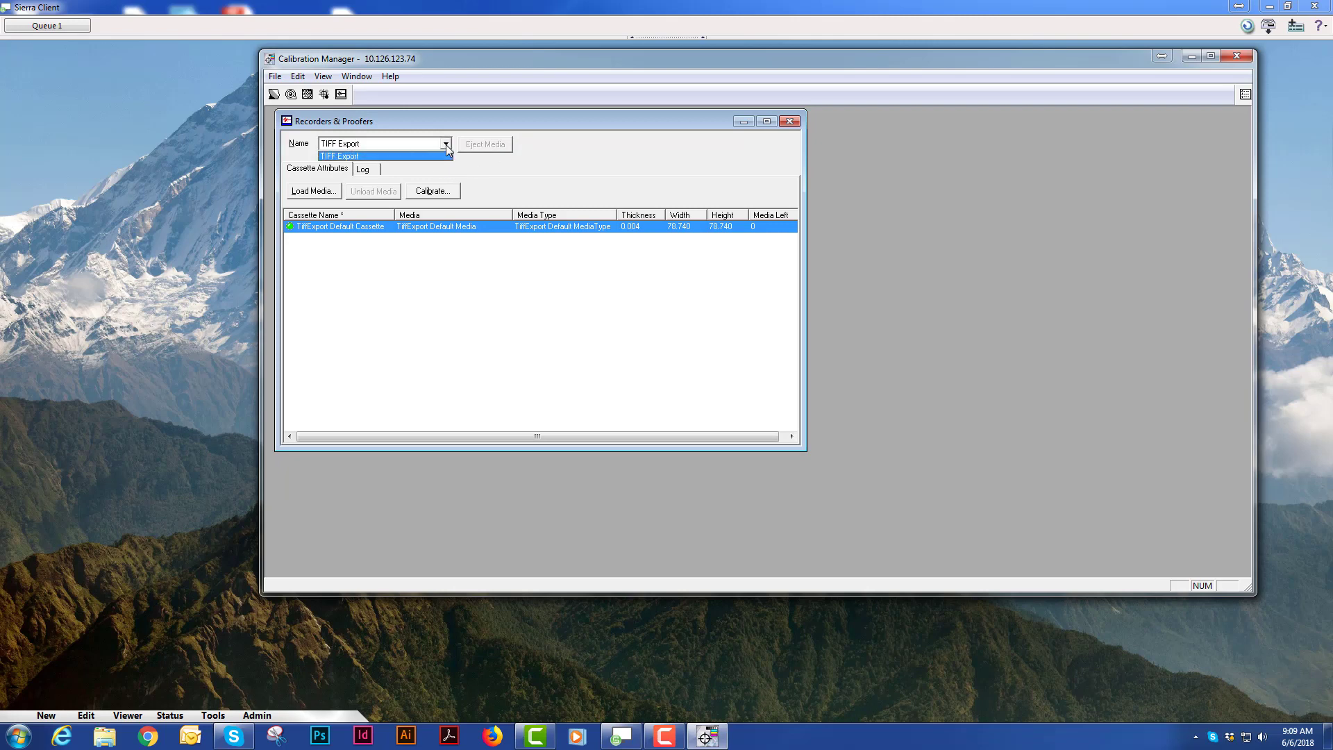
click(546, 176)
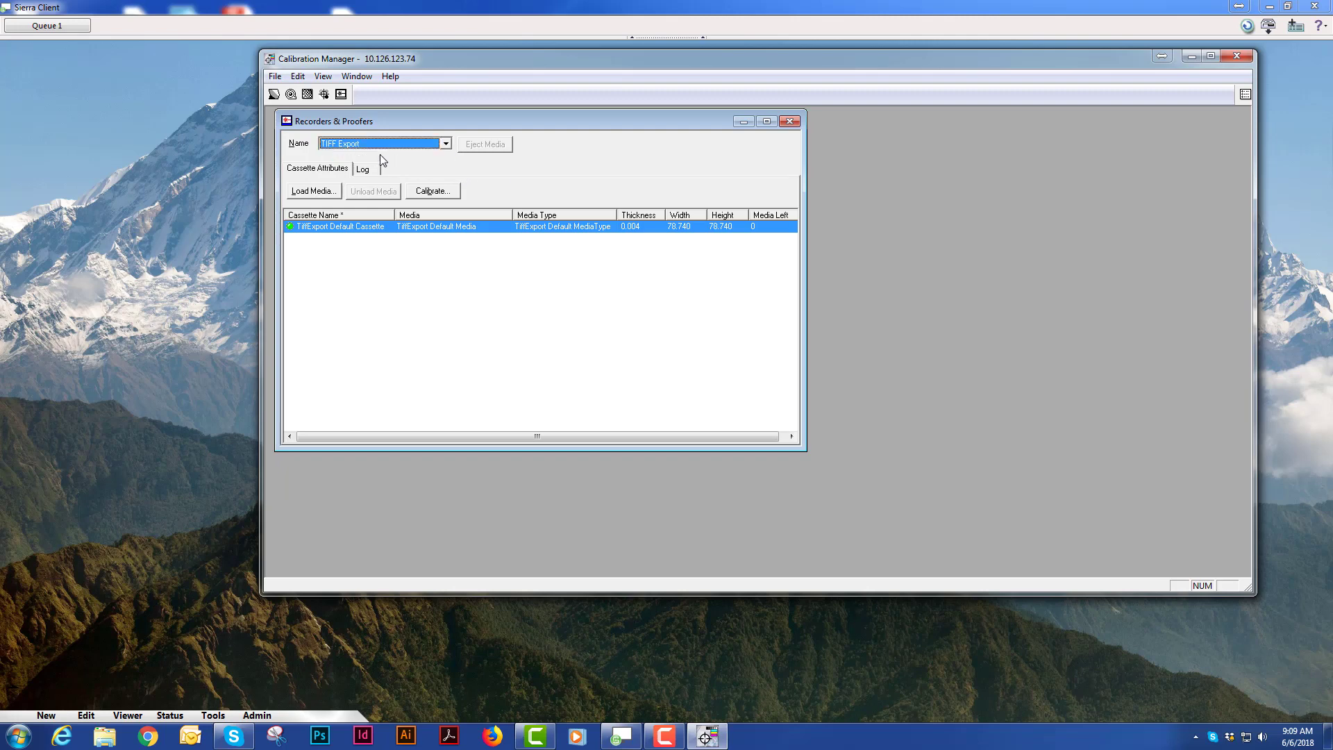
click(428, 194)
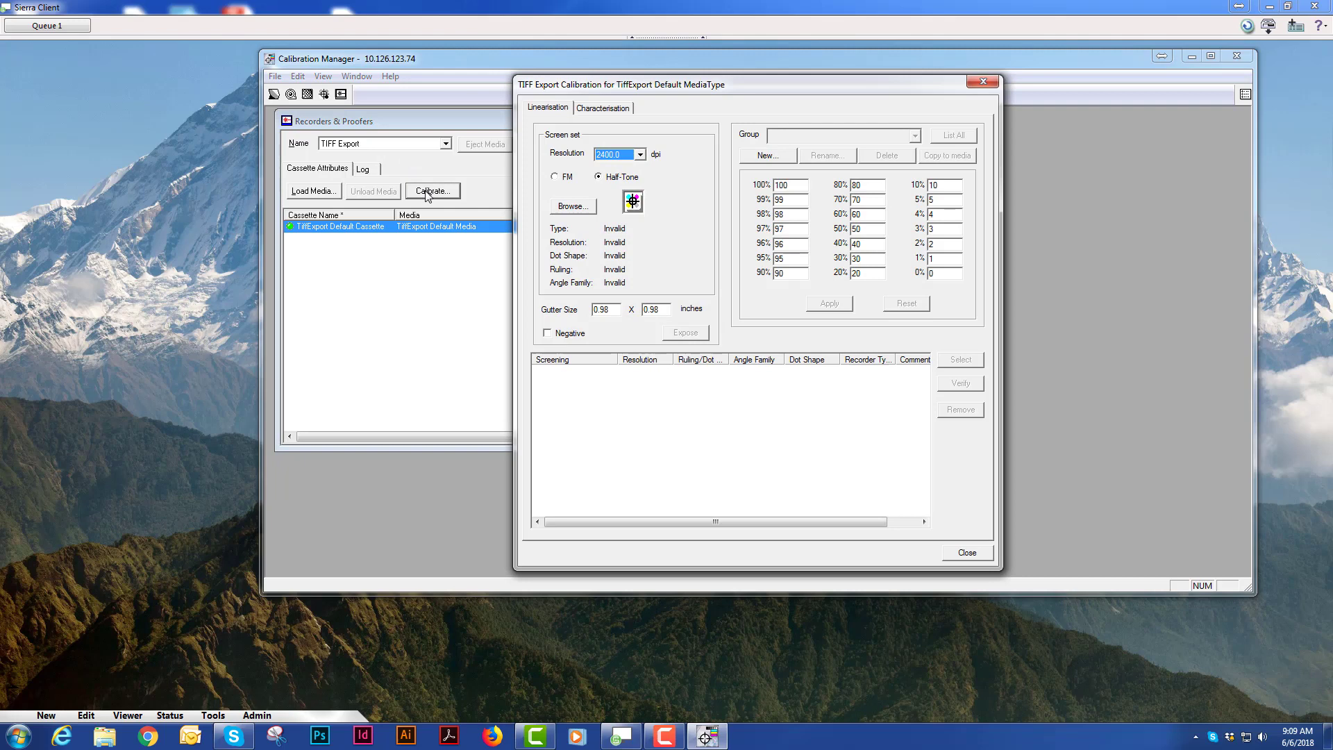
- Keep 2400 dpi resolution and create a new linearisation group named 6.6.2018
click(639, 156)
click(640, 155)
click(776, 159)
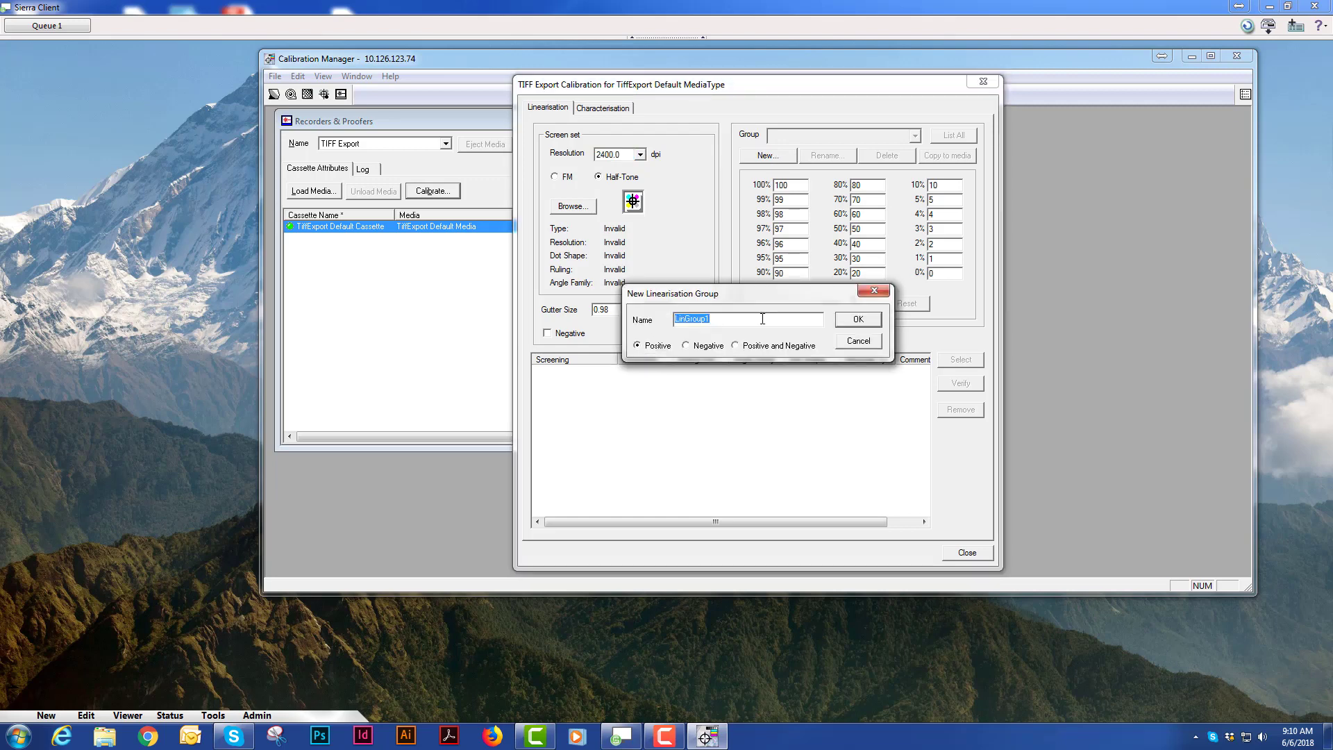
text(6.6.2018)
click(873, 324)
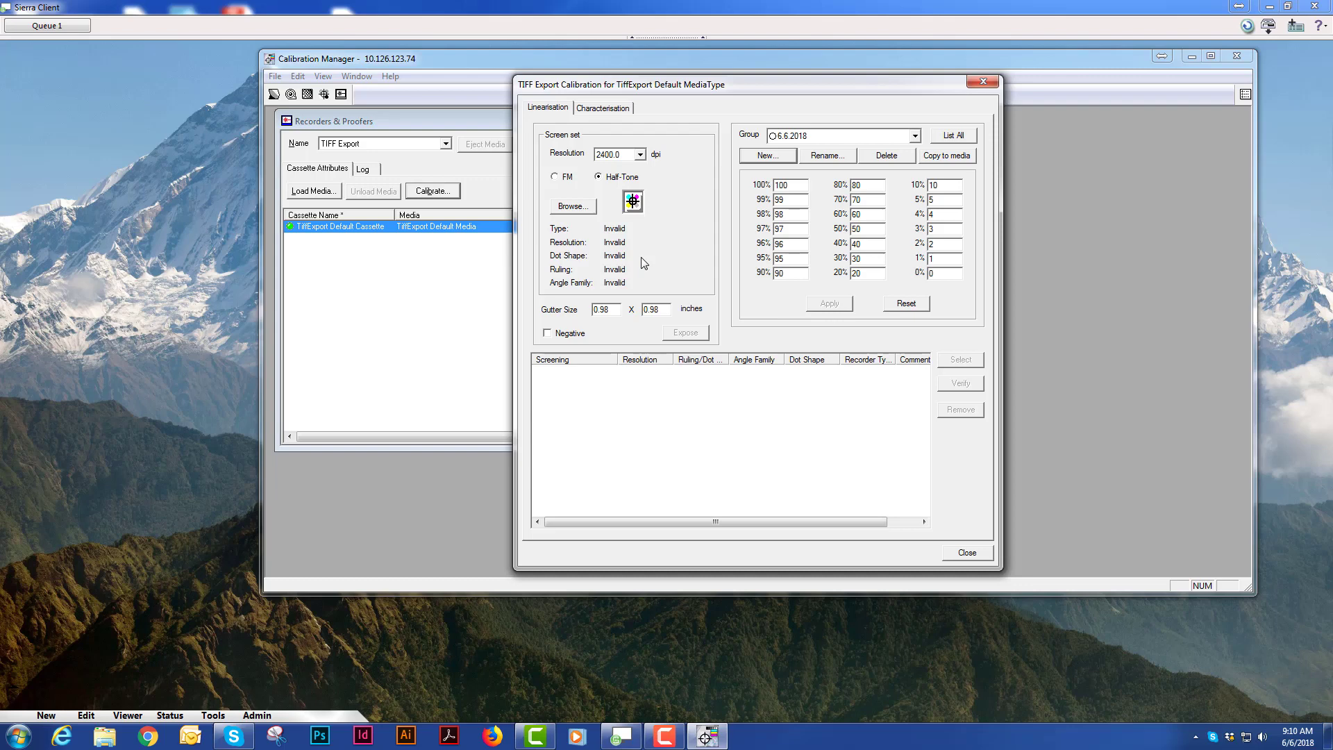
- Add the XQS User Generated 150 and 175 screen sets to the group
click(570, 206)
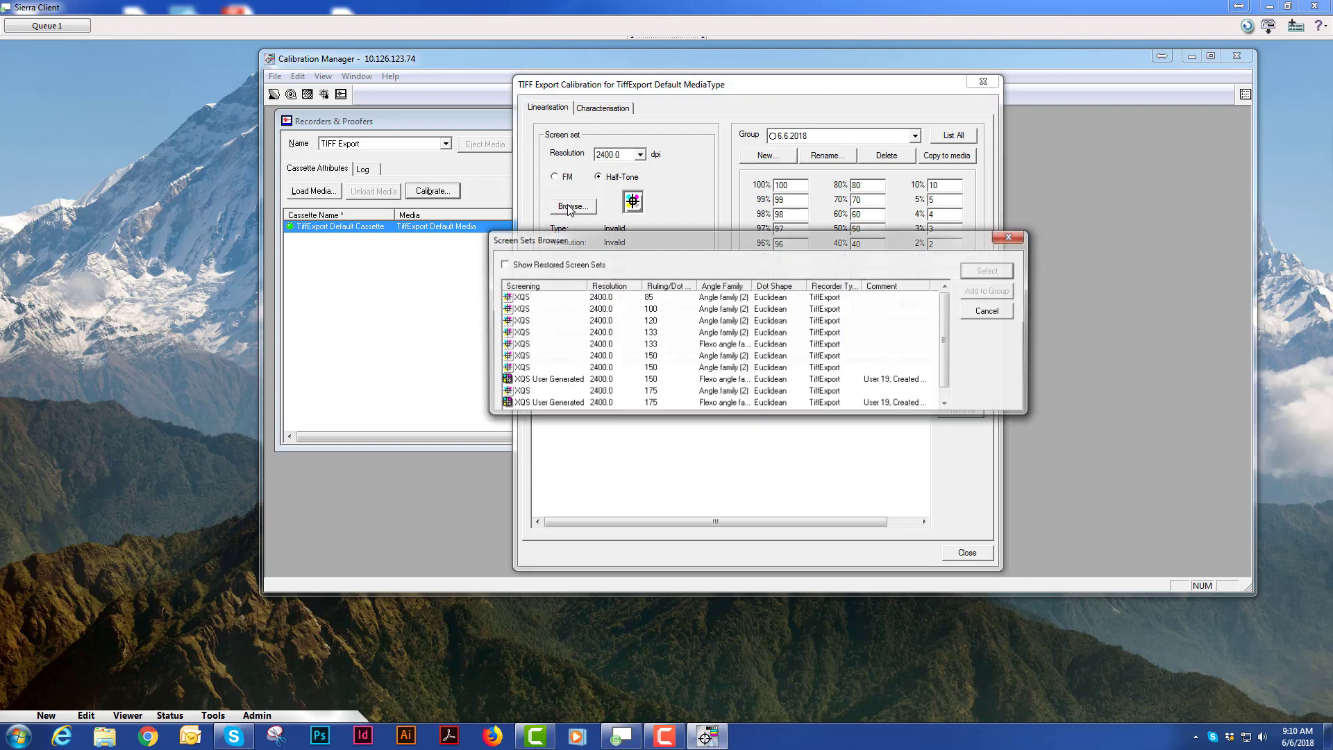
click(876, 387)
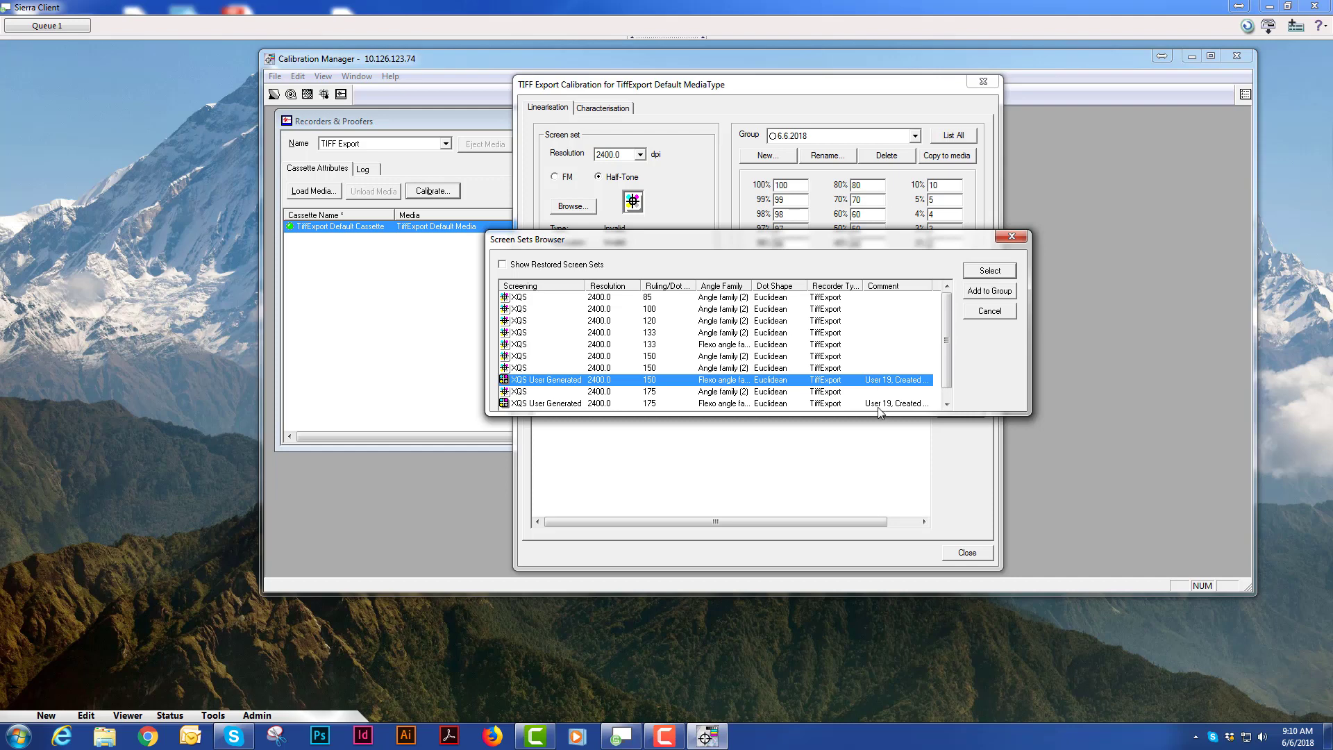
ctrl+click(882, 404)
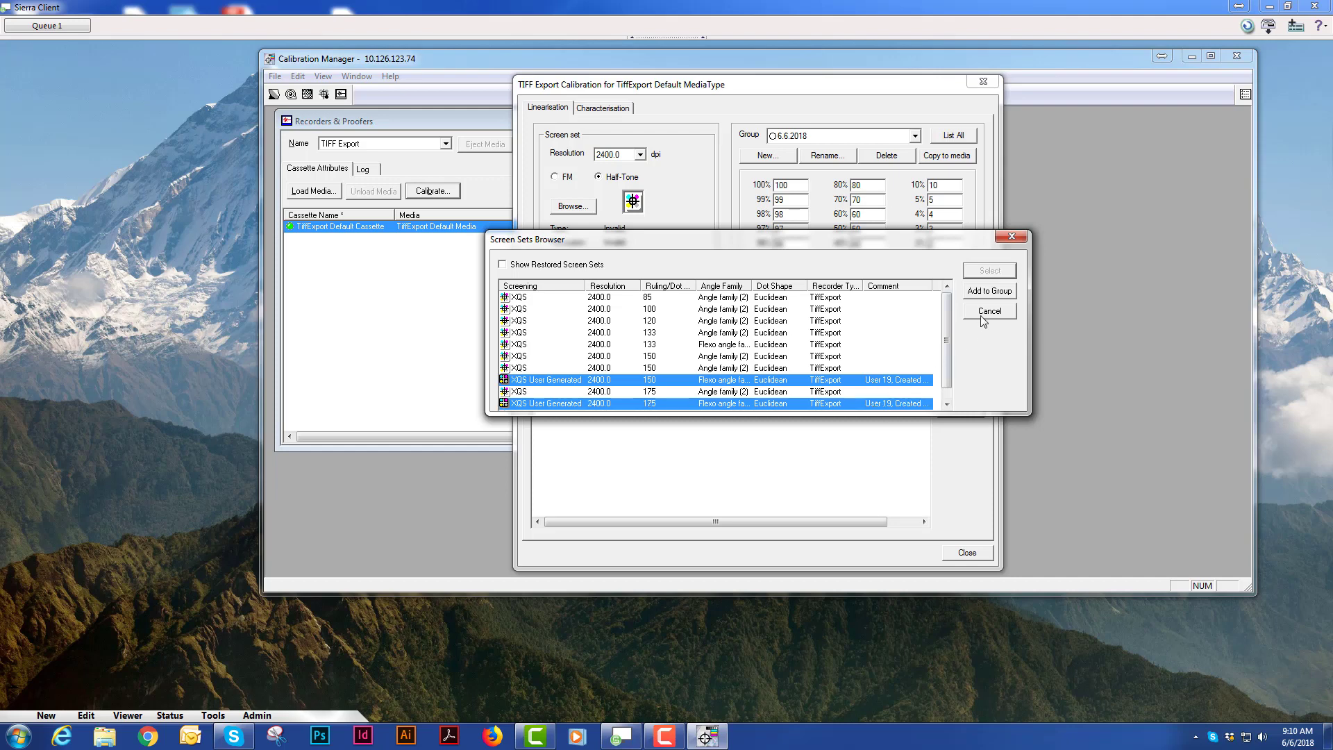
click(997, 294)
click(743, 355)
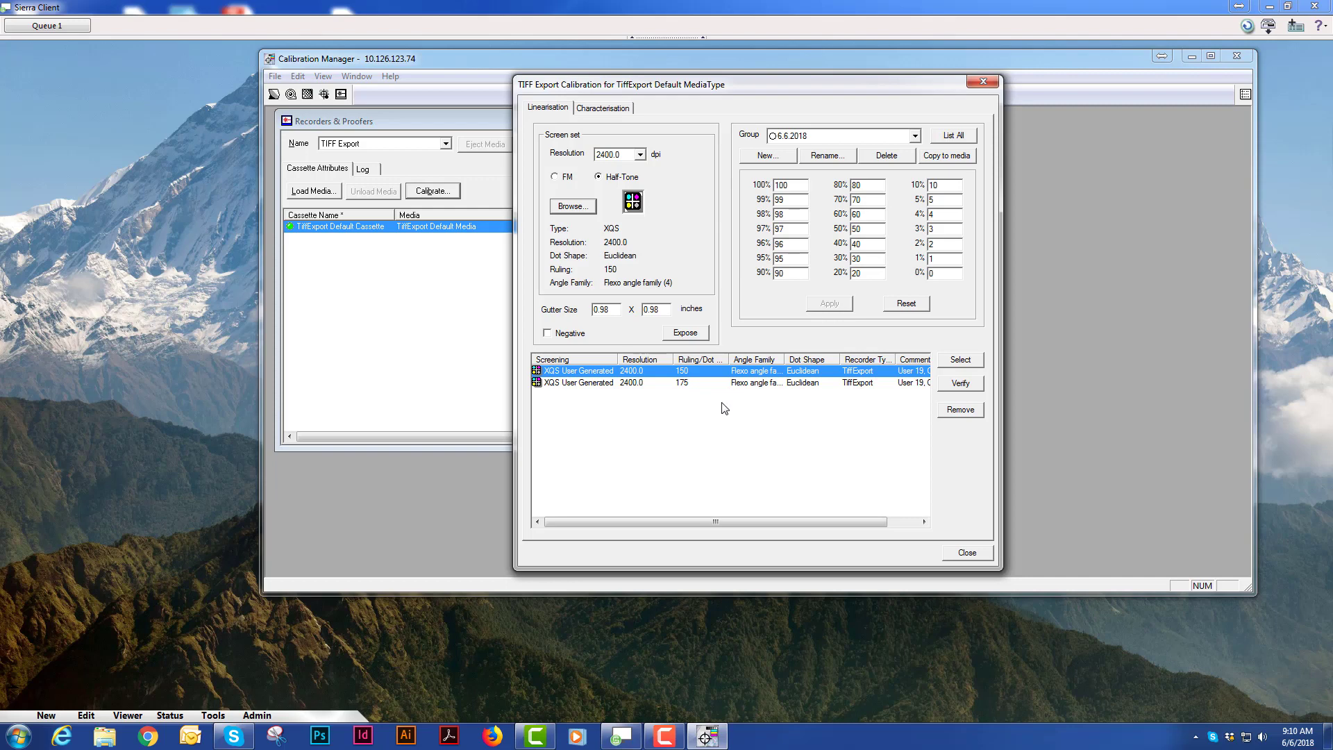
- Select the XQS User Generated 175 screen set row in the 6.6.2018 group
click(645, 386)
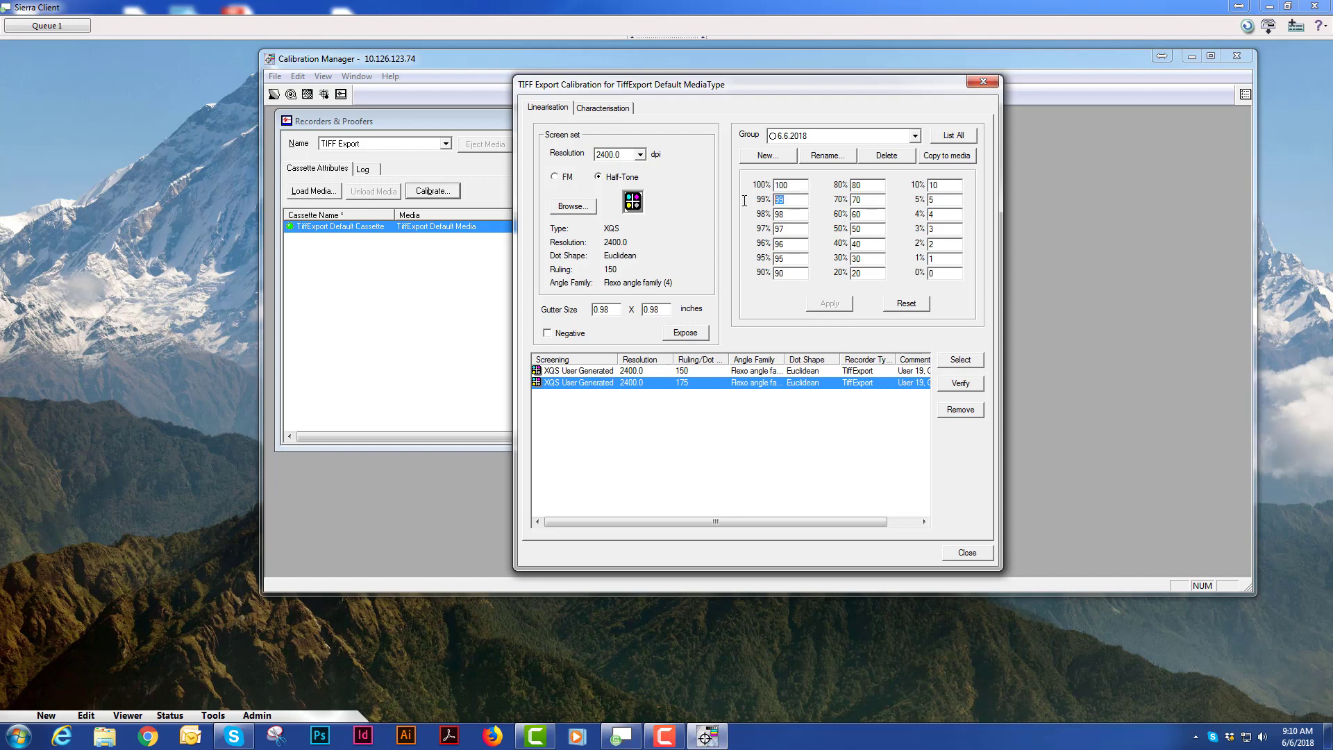
- Apply dot values 48, 38, 28, 18, 8, 4, 3, 2, 1, 0.5 from 50% down
key(Tab)
text(48	38	28	18	8	4	3	2	1	.5)
click(830, 306)
click(794, 361)
- Verify the linearisation, reset the 6.6.2018 dot values, and close the TIFF Export settings
click(970, 386)
click(918, 308)
click(788, 364)
click(967, 553)
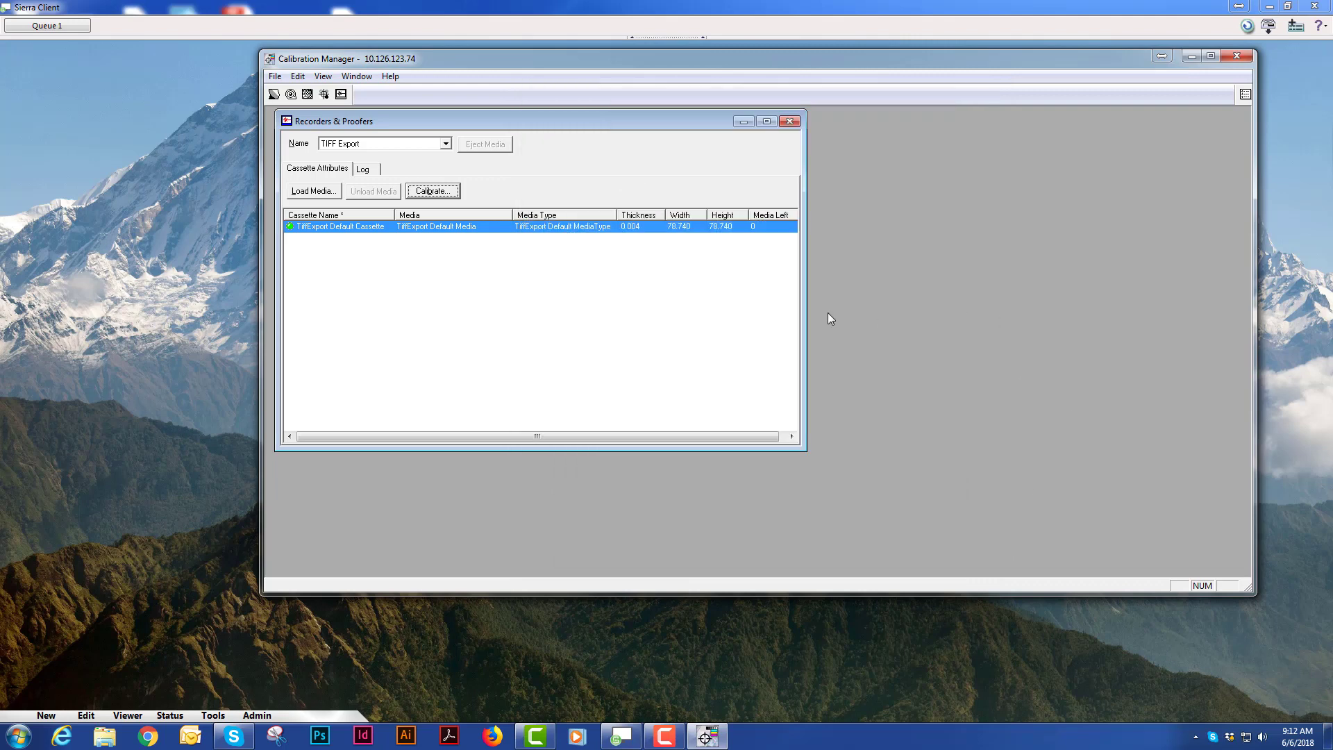
- Close Calibration Manager and delete Linearisation 6.6.2018 jobs 58 and 59 from Queue 1
click(1237, 56)
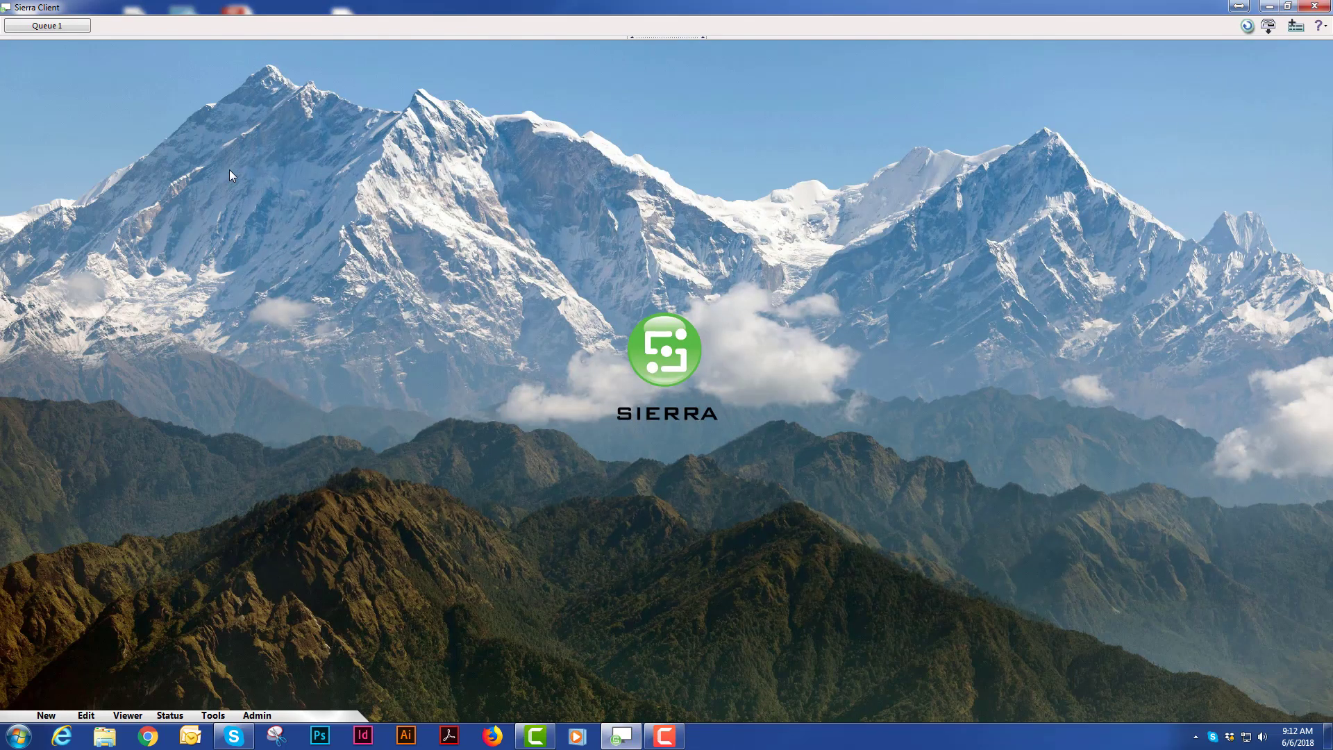
click(63, 28)
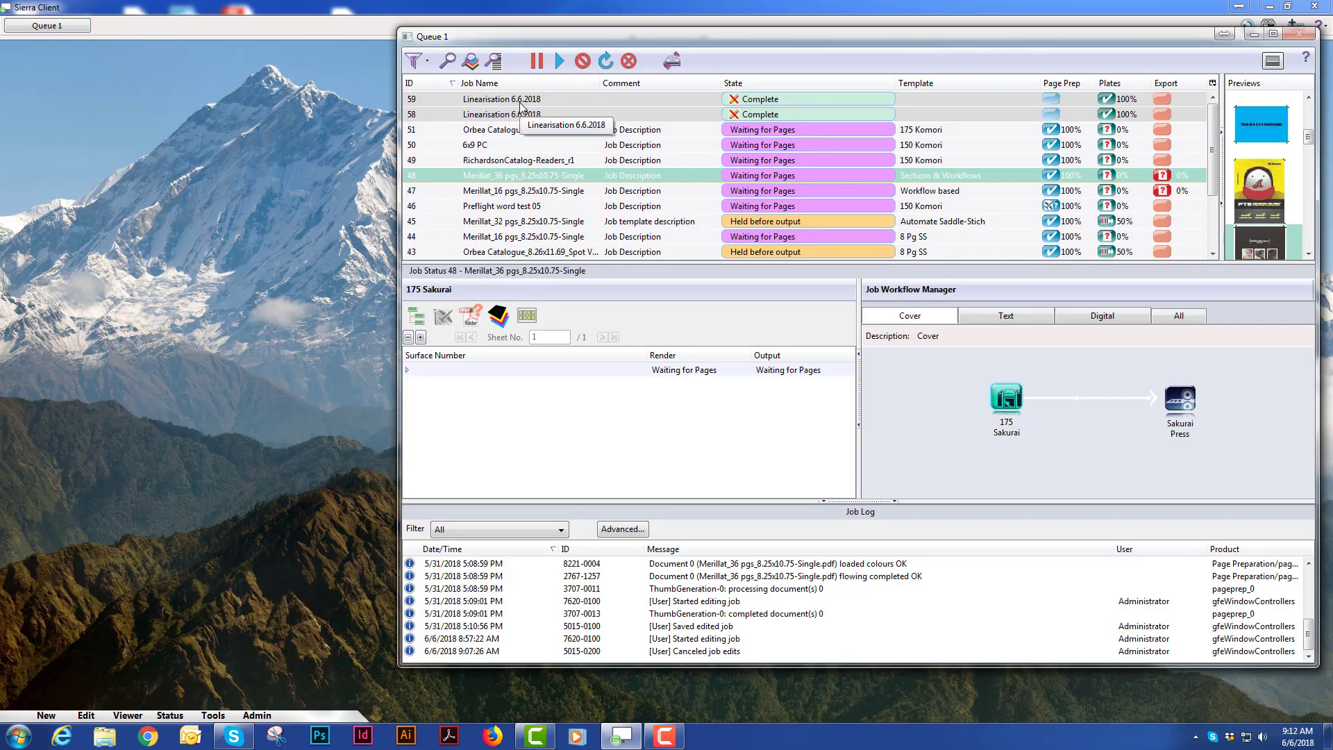
drag(519, 105, 520, 118)
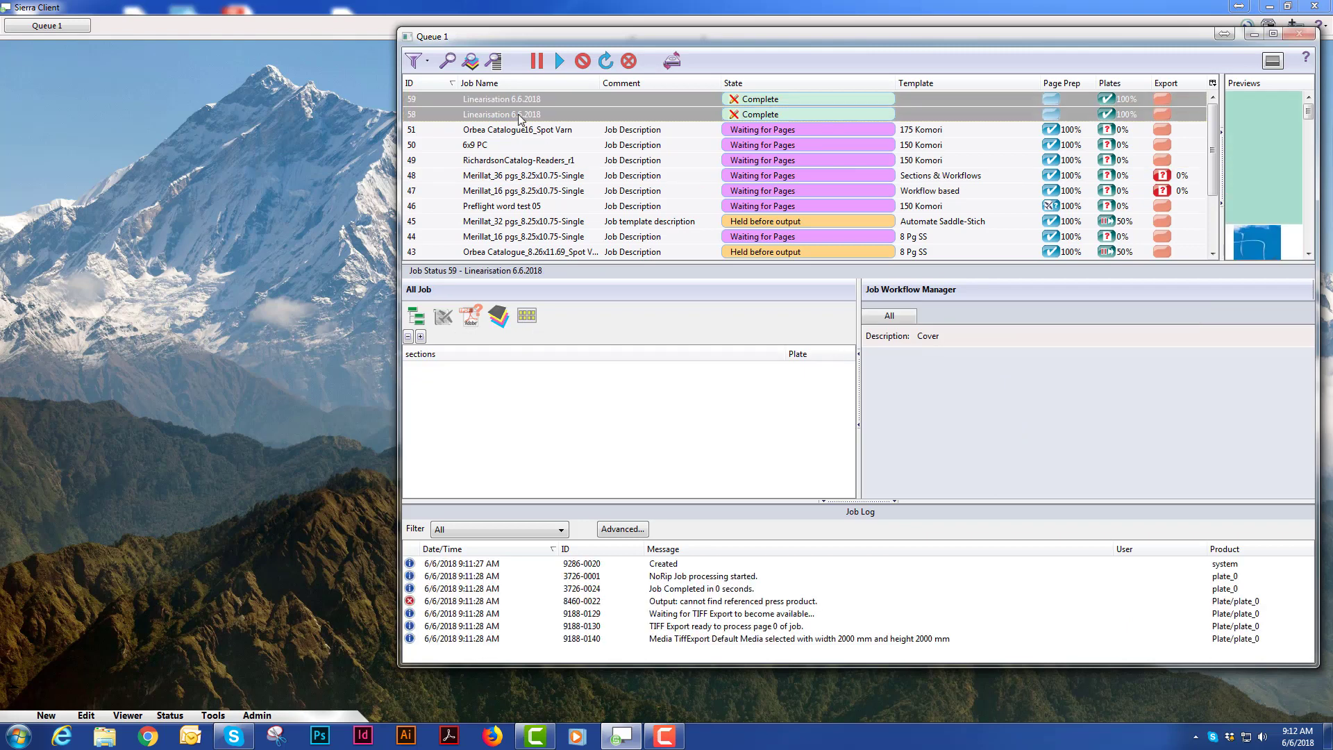
click(628, 60)
click(737, 182)
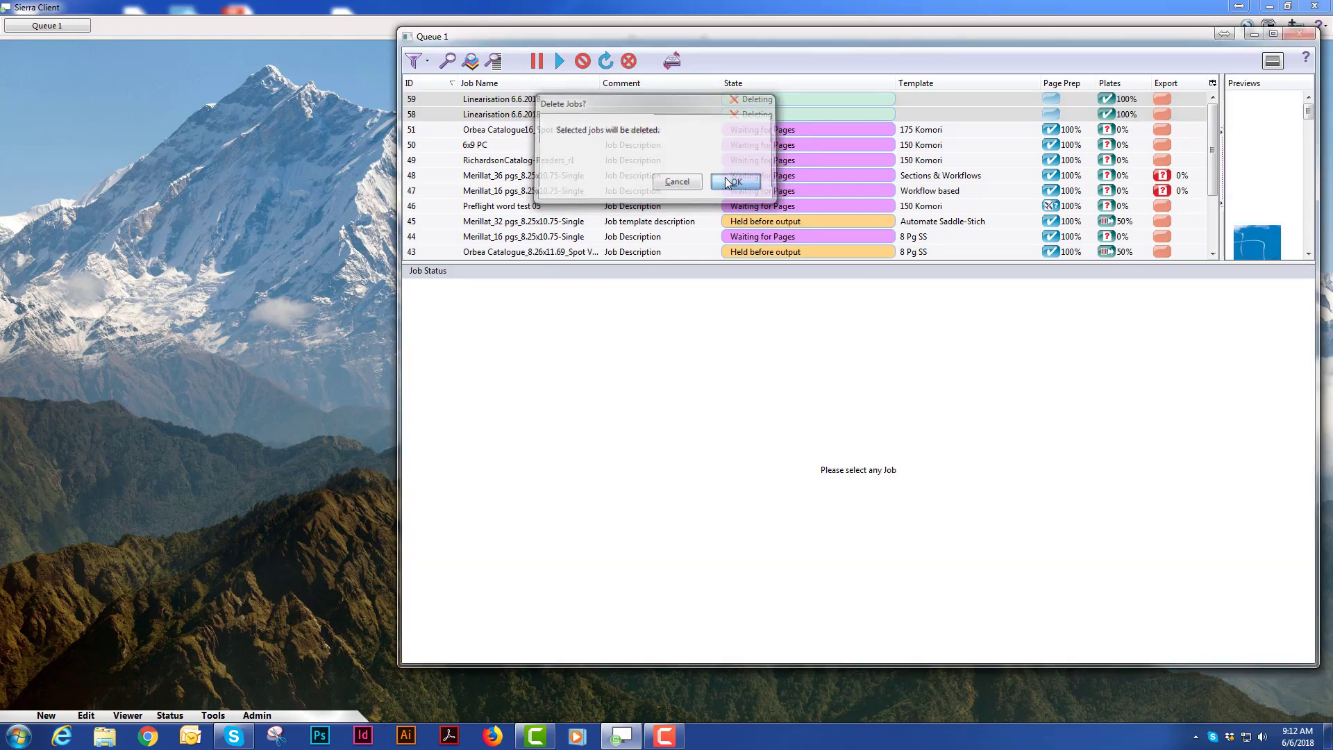
click(548, 146)
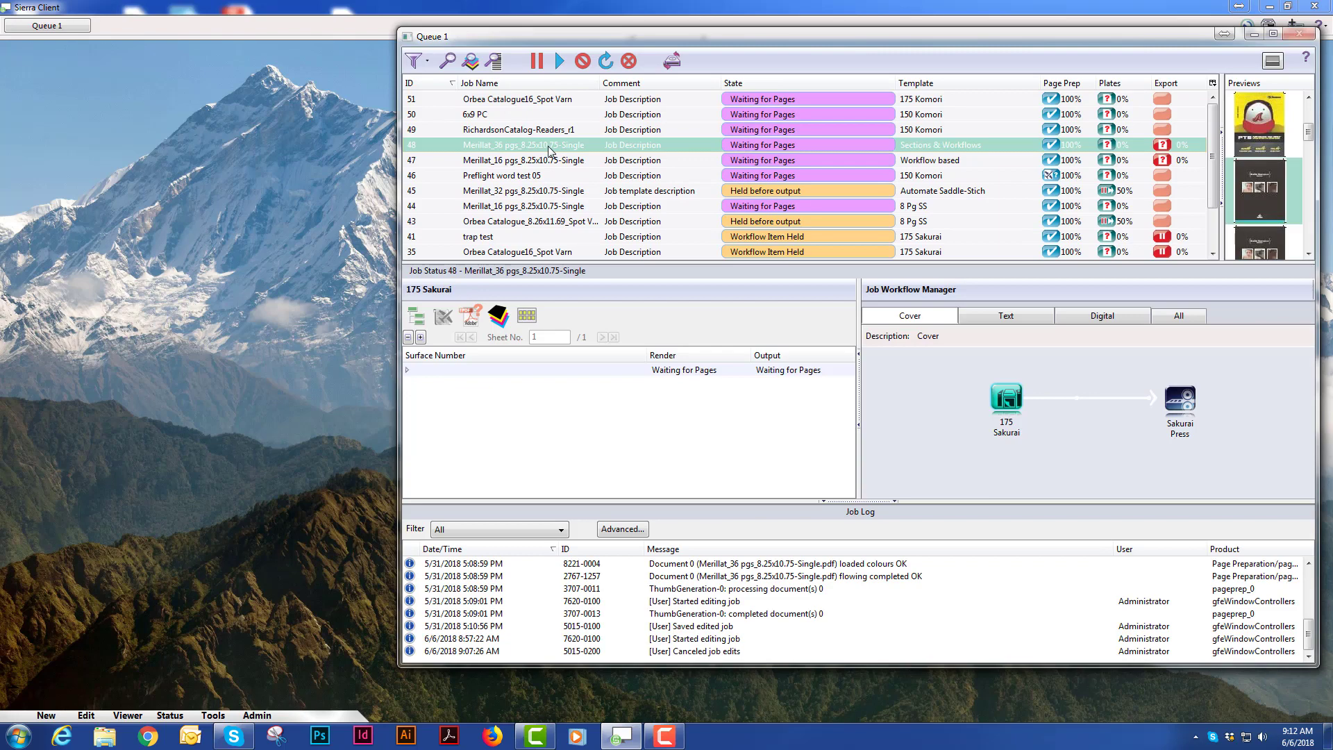
- Show job 48's screening: 175.0 lpi, 2400.0 dpi, linearised with 6.6.2018
double_click(547, 146)
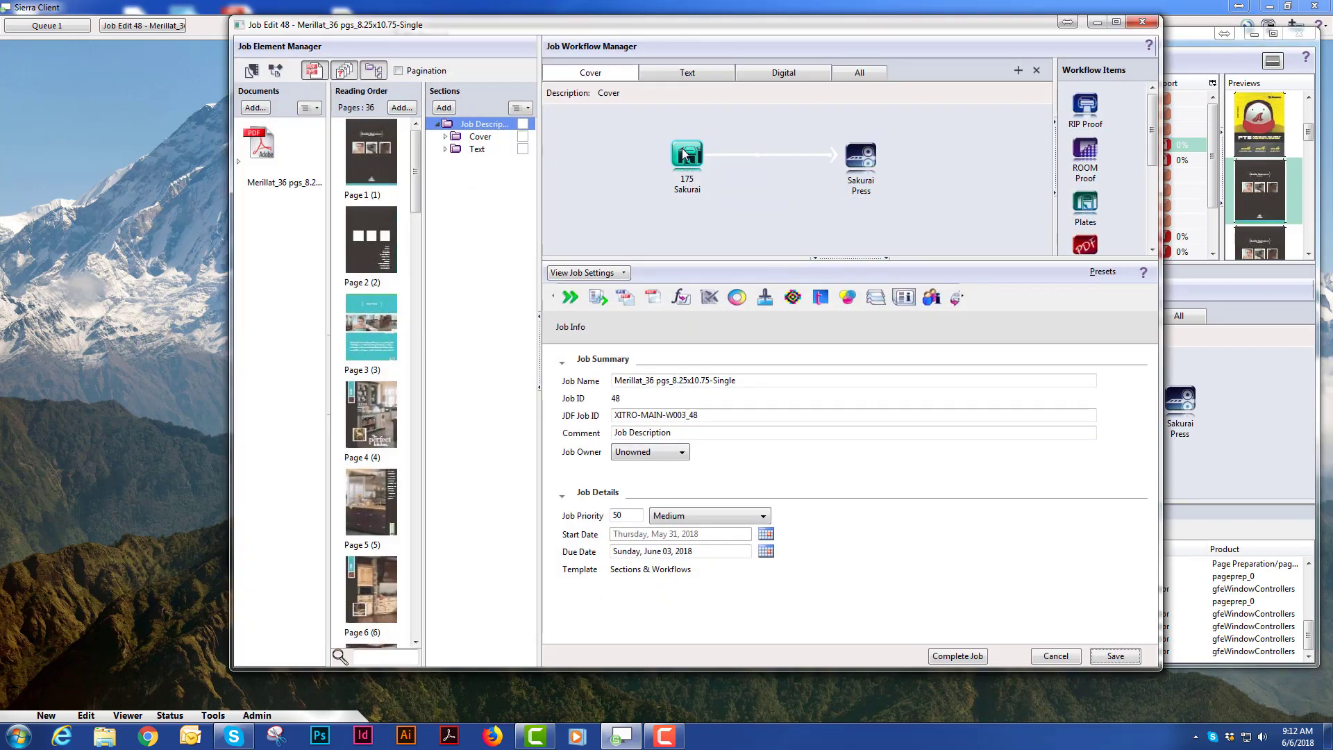
click(684, 154)
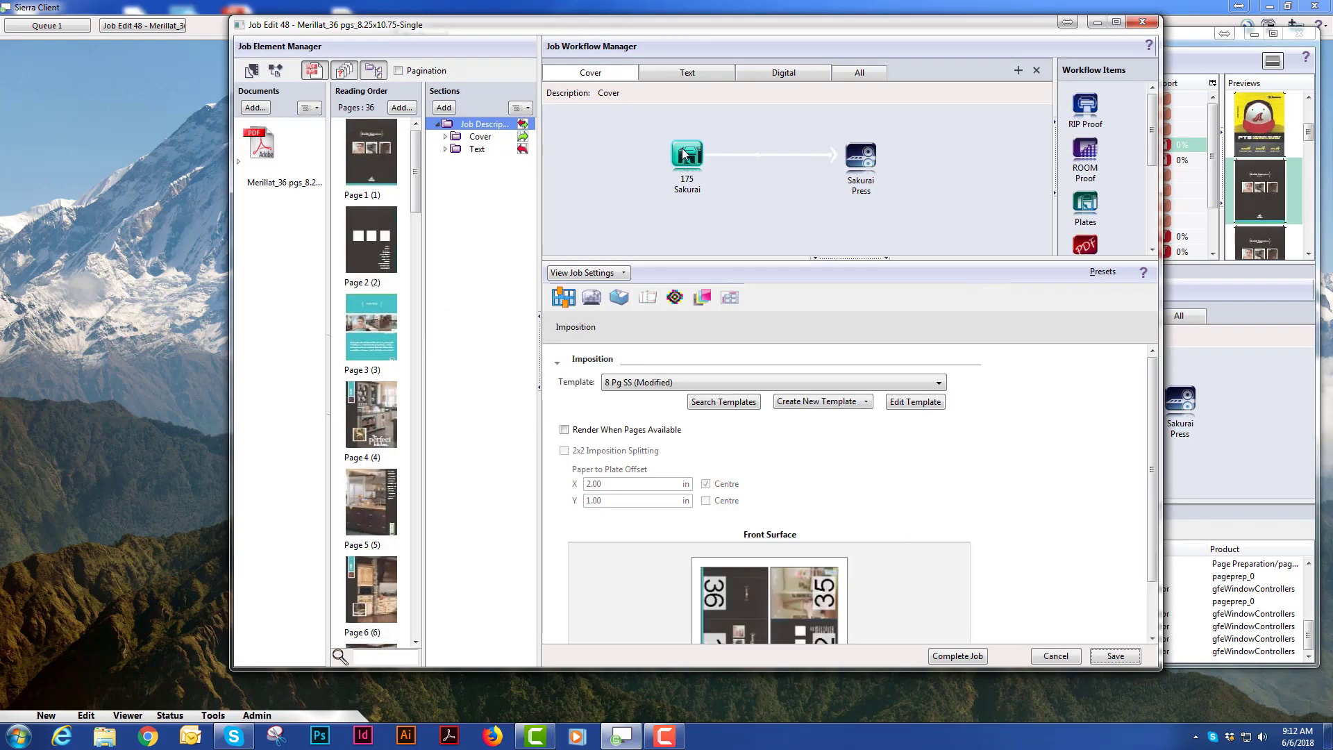
click(674, 297)
scroll(921, 605, down, 3)
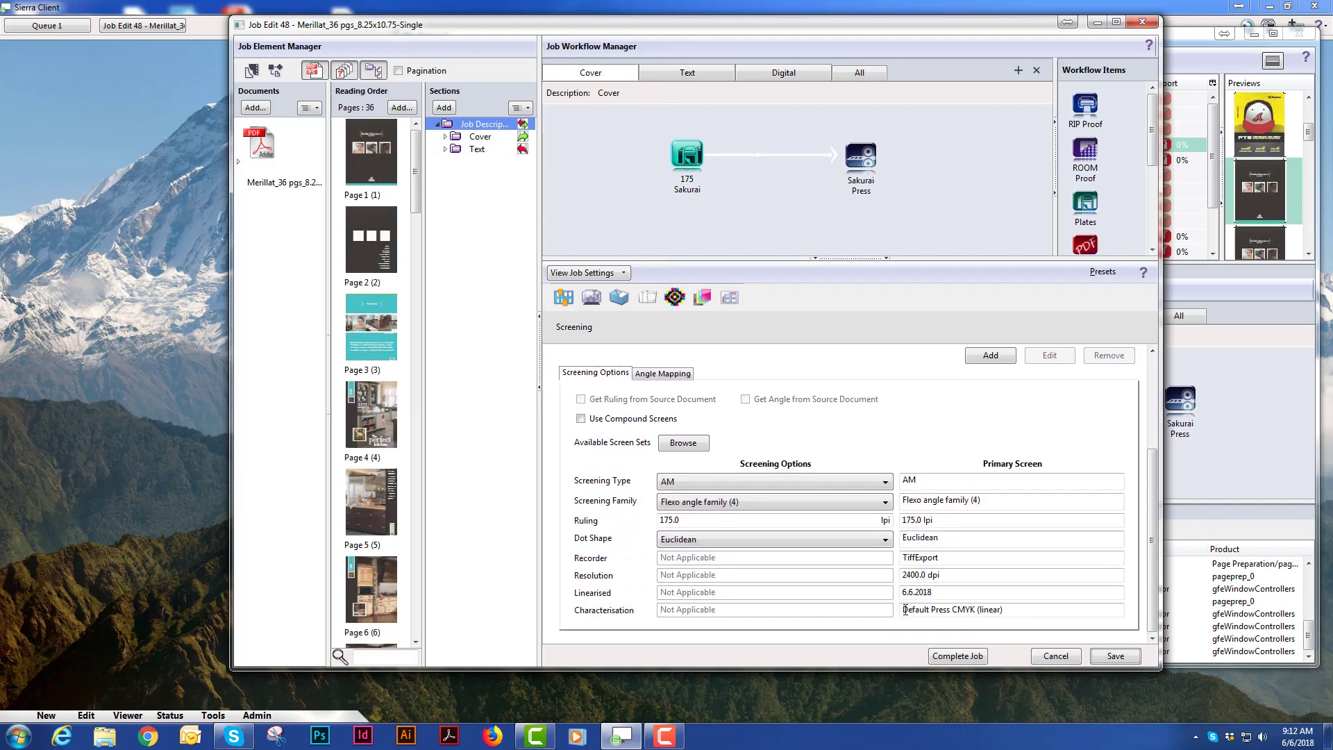